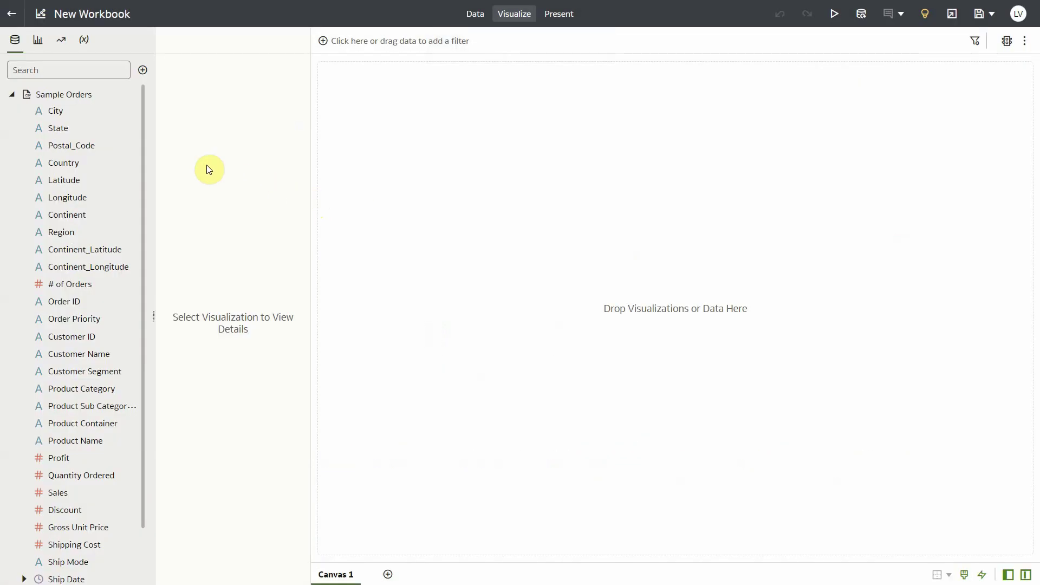
Scroll the Sample Orders Data panel down to the Profit measure.
{"action": "left_click_drag", "start_coordinate": [143, 130], "coordinate": [144, 199]}
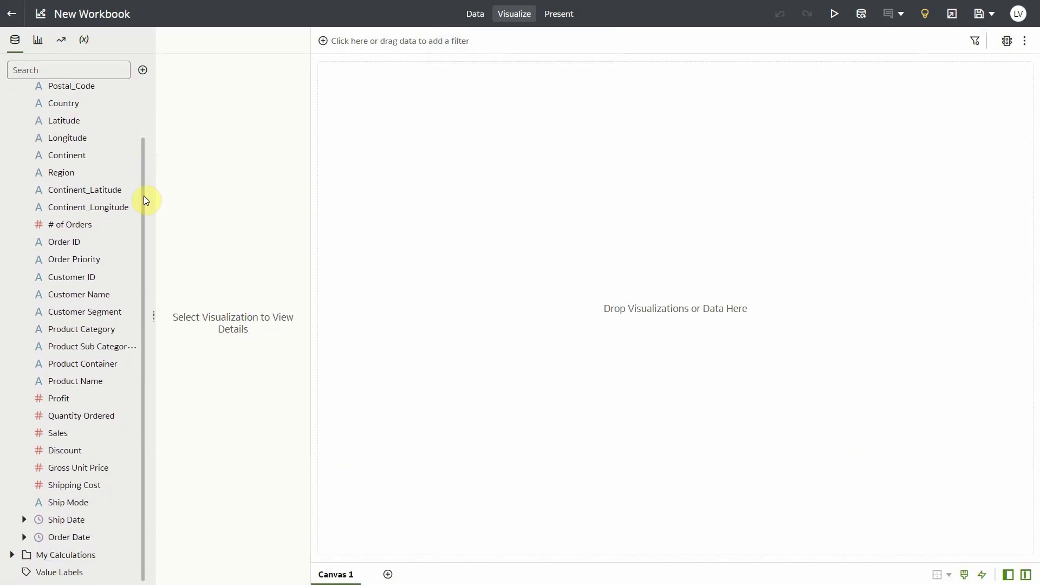
Run Explain on Profit and scroll through its Basic Facts charts.
{"action": "right_click", "coordinate": [65, 399]}
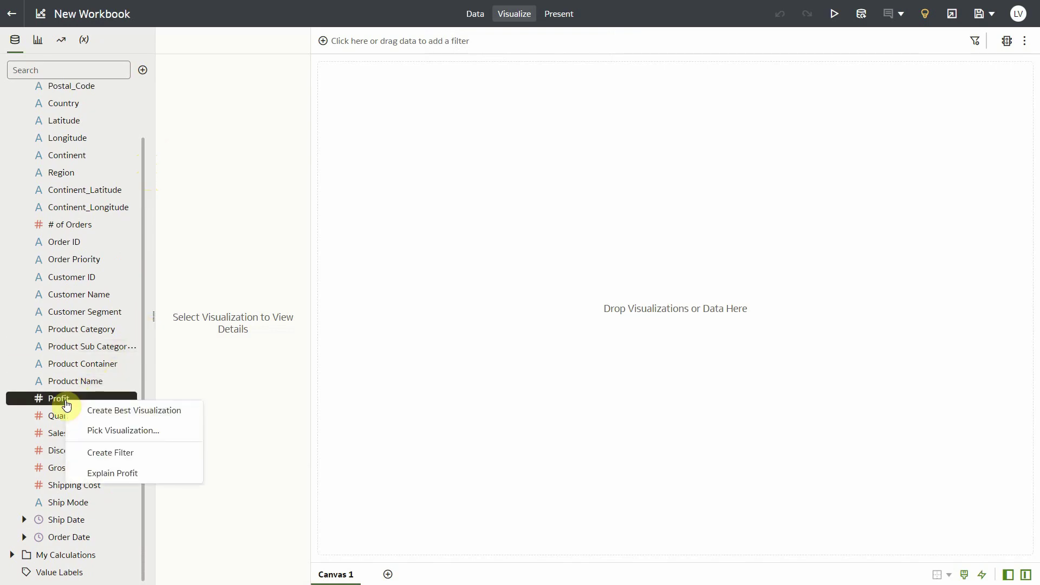
{"action": "left_click", "coordinate": [121, 482]}
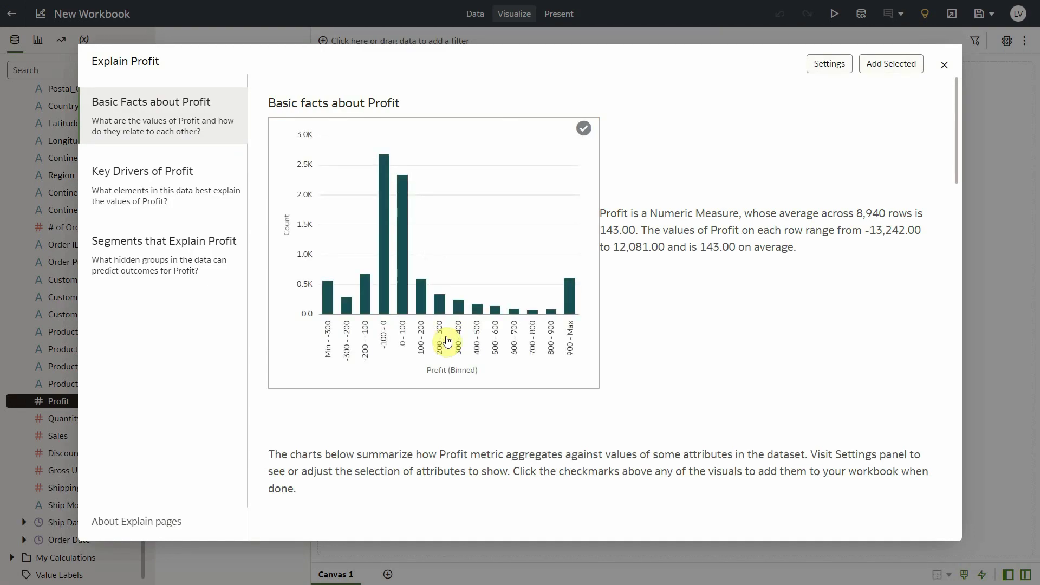
{"action": "left_click_drag", "start_coordinate": [958, 132], "coordinate": [956, 225]}
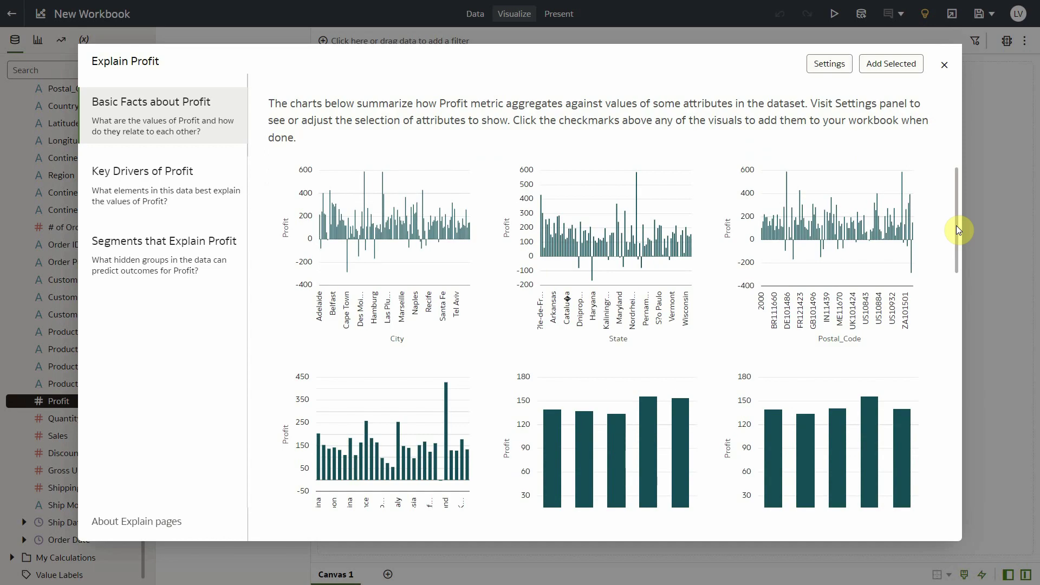
{"action": "left_click_drag", "start_coordinate": [956, 227], "coordinate": [959, 461]}
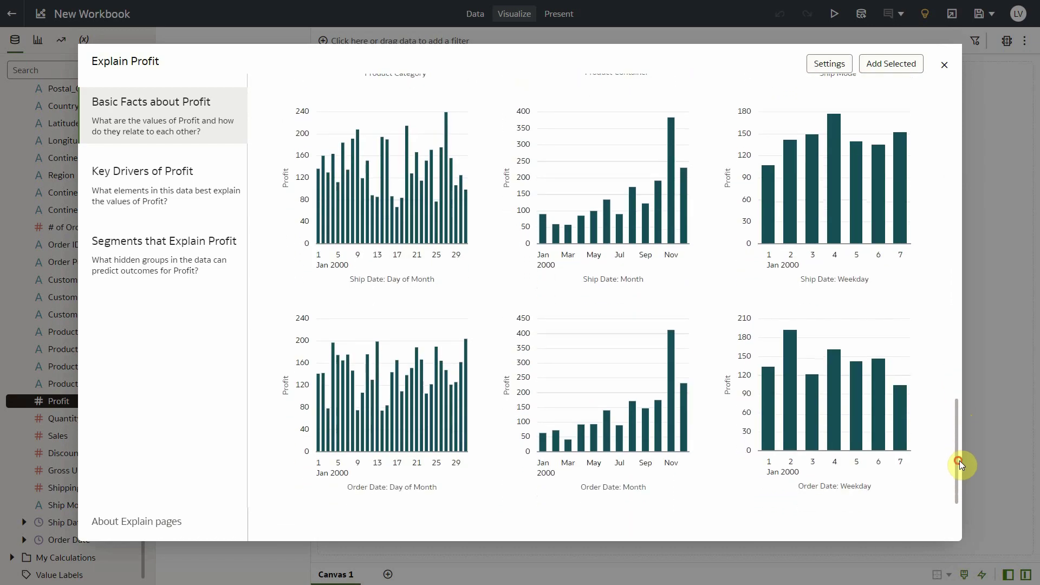
Review the Key Drivers and Segments pages for Profit, then return to Basic Facts.
{"action": "left_click", "coordinate": [154, 189]}
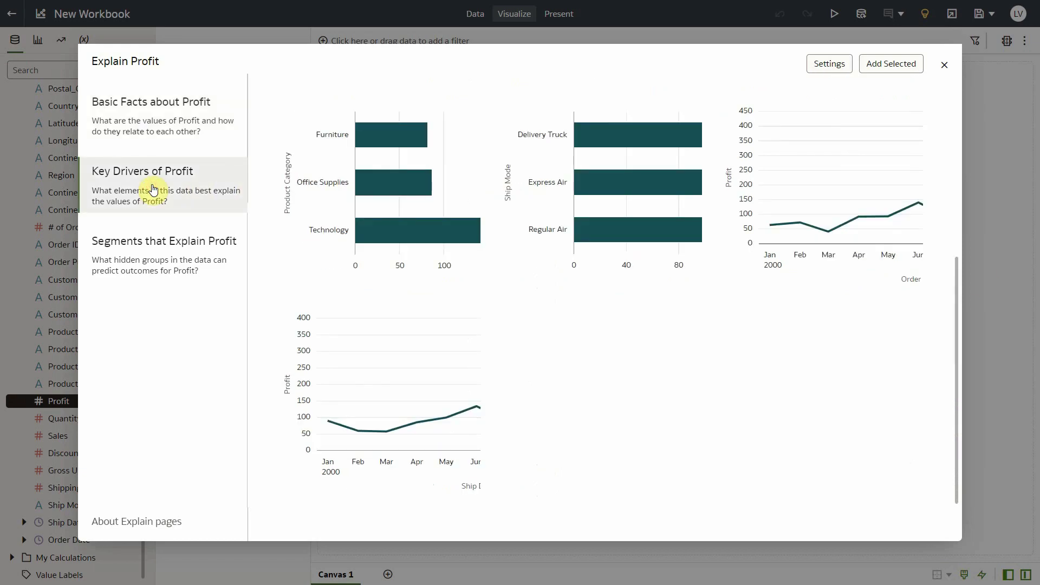
{"action": "left_click_drag", "start_coordinate": [957, 274], "coordinate": [893, 61]}
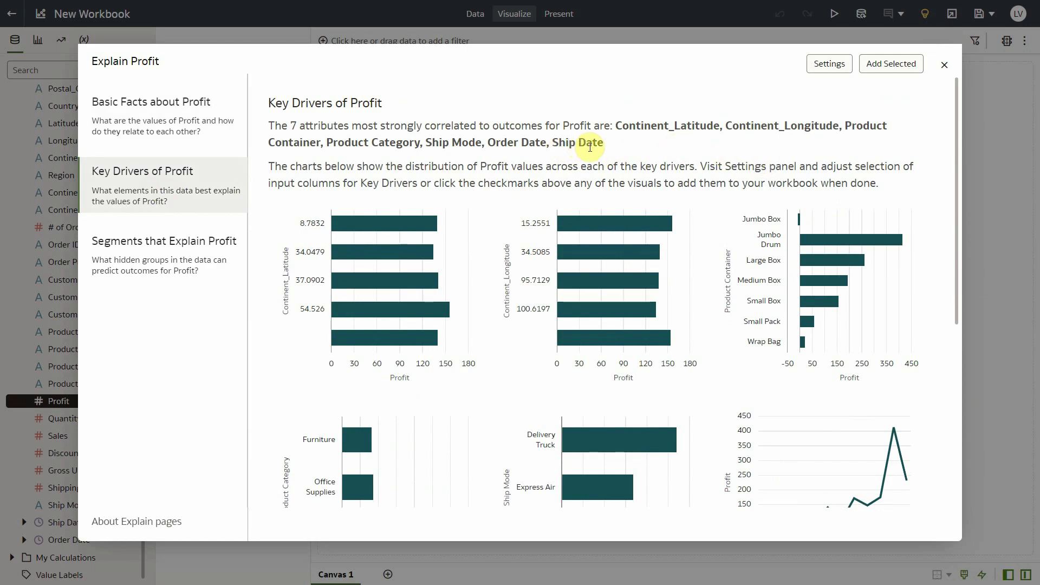
{"action": "left_click", "coordinate": [149, 259]}
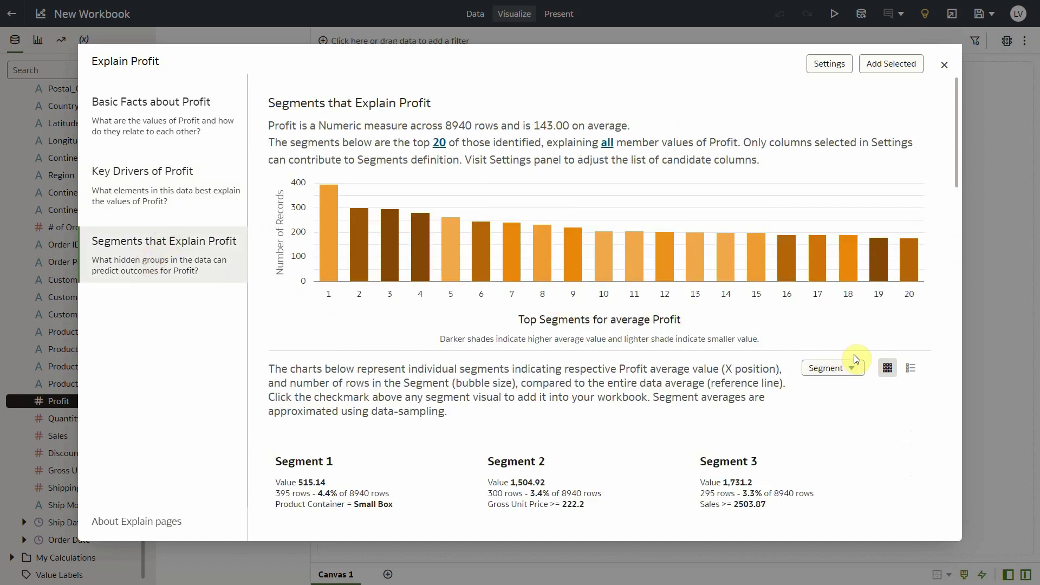
{"action": "scroll", "coordinate": [853, 359], "scroll_direction": "down", "scroll_amount": 1}
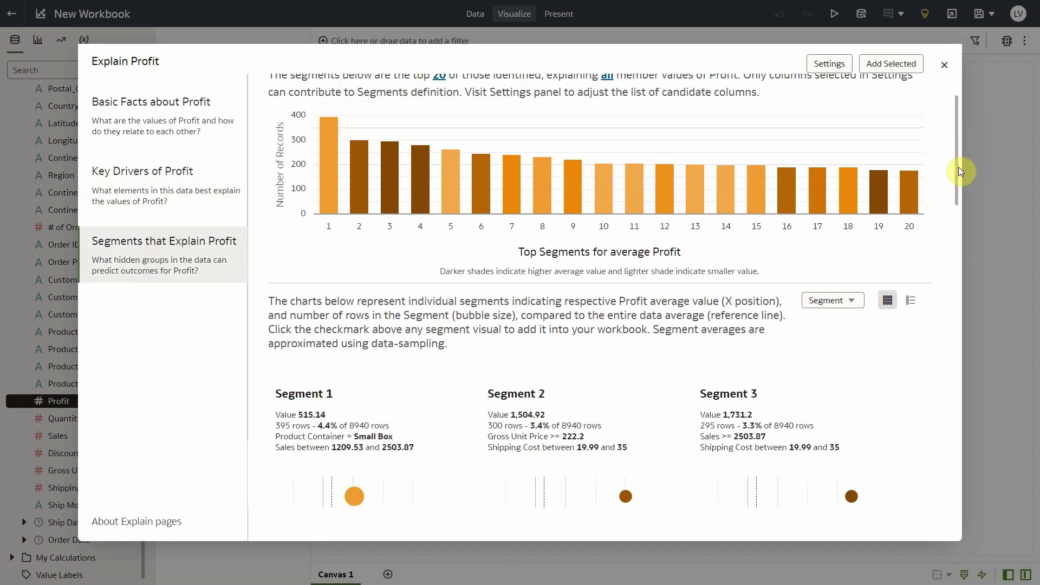
{"action": "left_click_drag", "start_coordinate": [956, 171], "coordinate": [951, 109]}
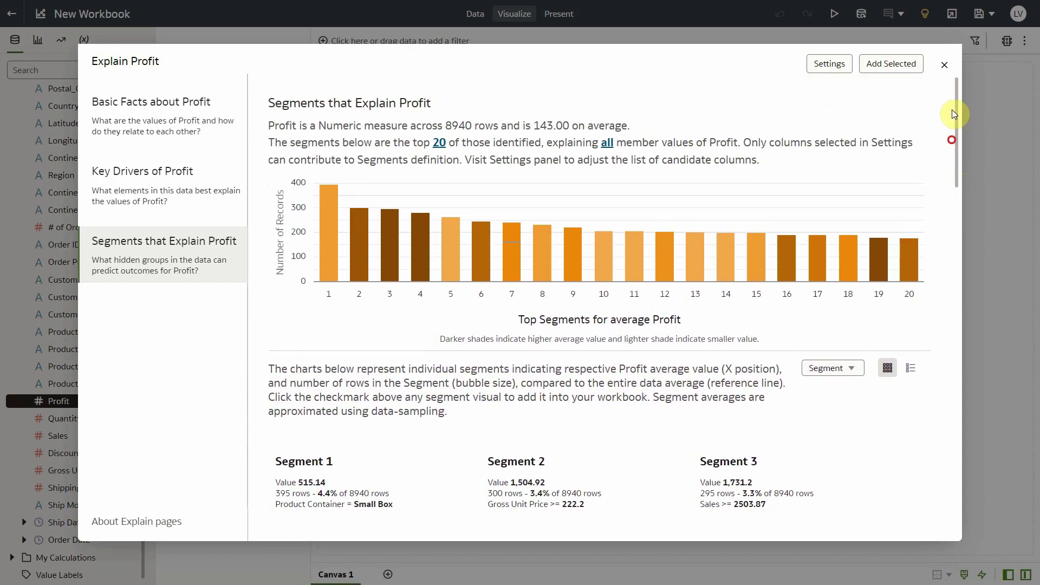
{"action": "left_click", "coordinate": [124, 130]}
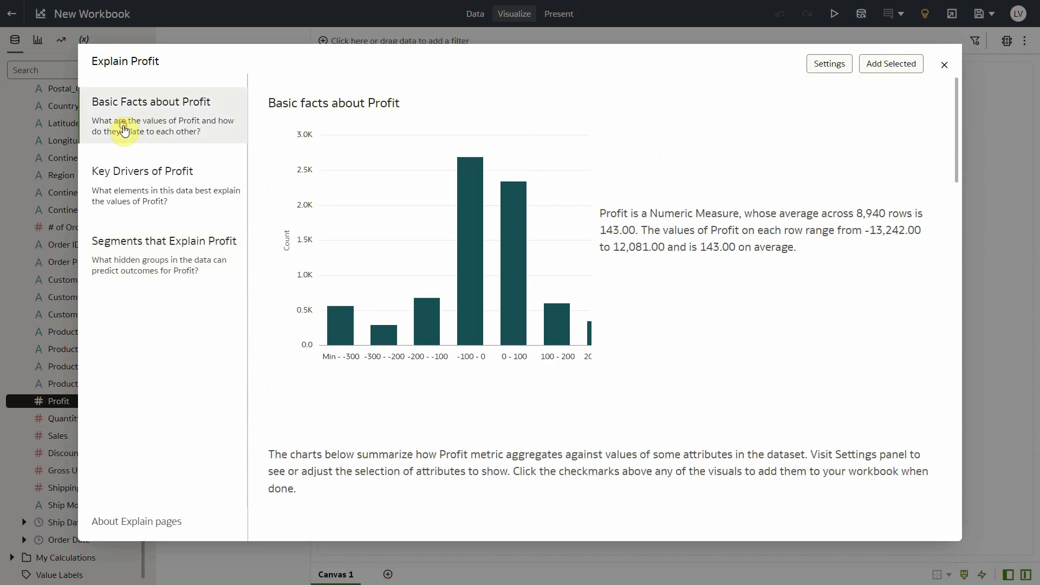
Check the 23 selected Sample Orders columns, then collapse the list to show segmentation settings.
{"action": "left_click", "coordinate": [823, 72]}
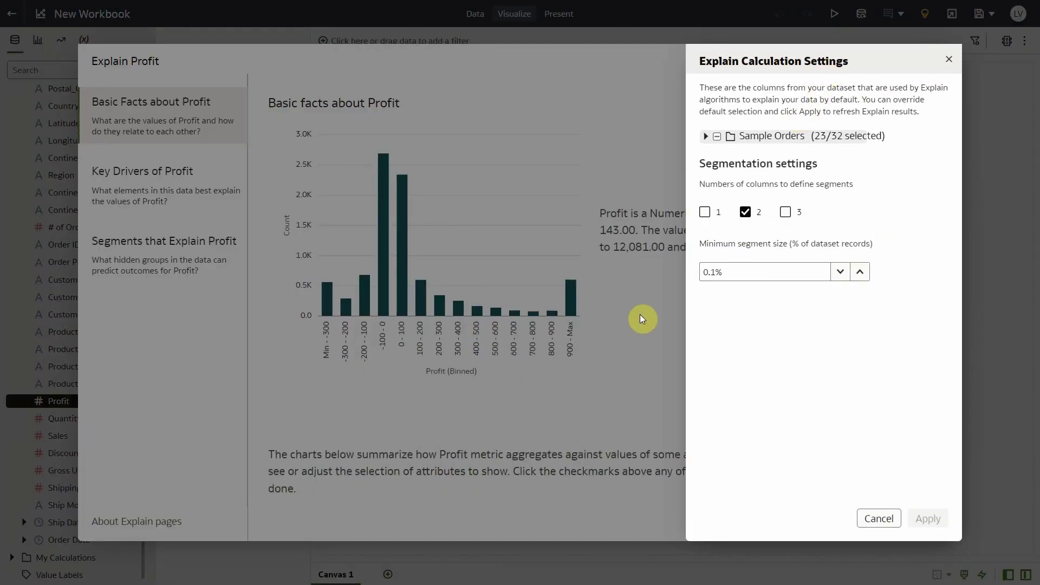
{"action": "left_click", "coordinate": [705, 136]}
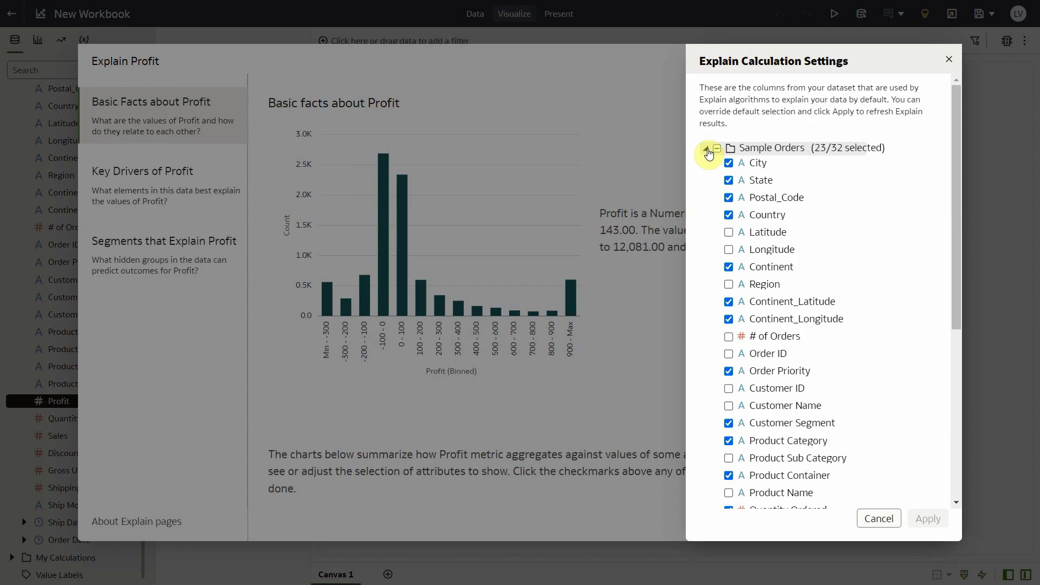
{"action": "left_click", "coordinate": [708, 150]}
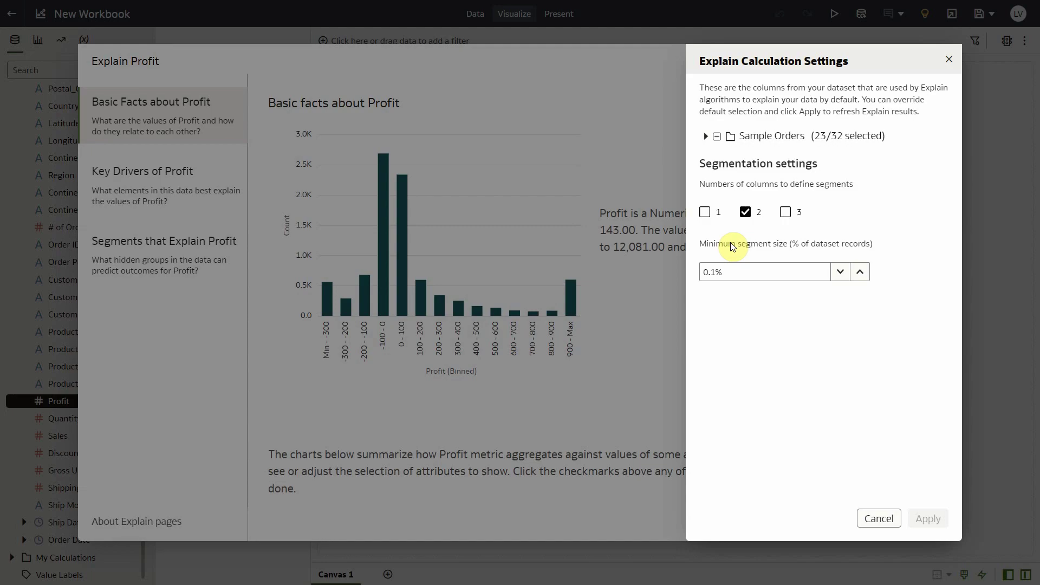
Uncheck State, Postal_Code, Continent, Continent_Latitude and Continent_Longitude in the Sample Orders column list.
{"action": "left_click", "coordinate": [705, 137]}
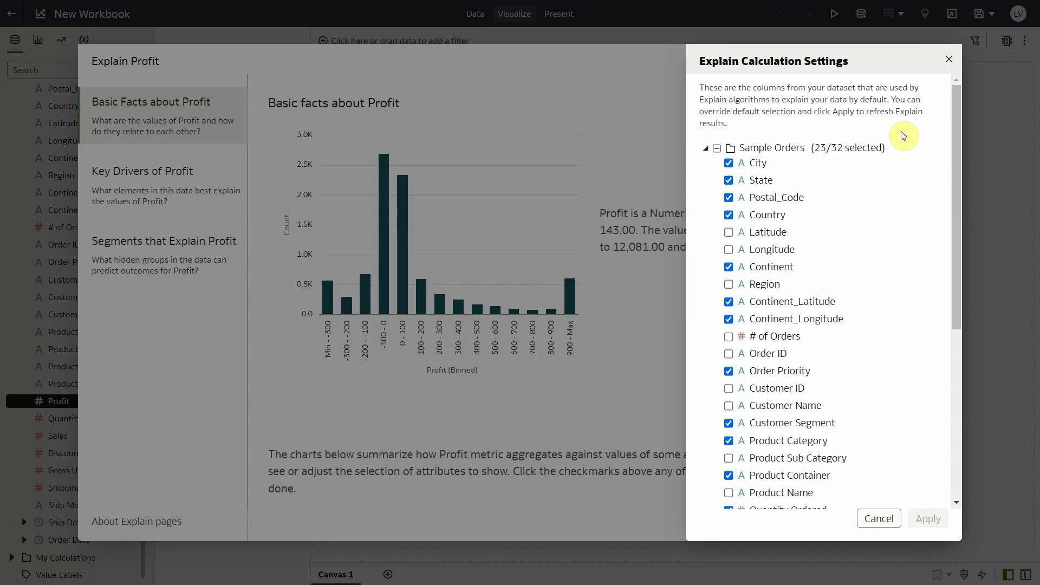
{"action": "left_click", "coordinate": [729, 181]}
{"action": "left_click", "coordinate": [727, 198]}
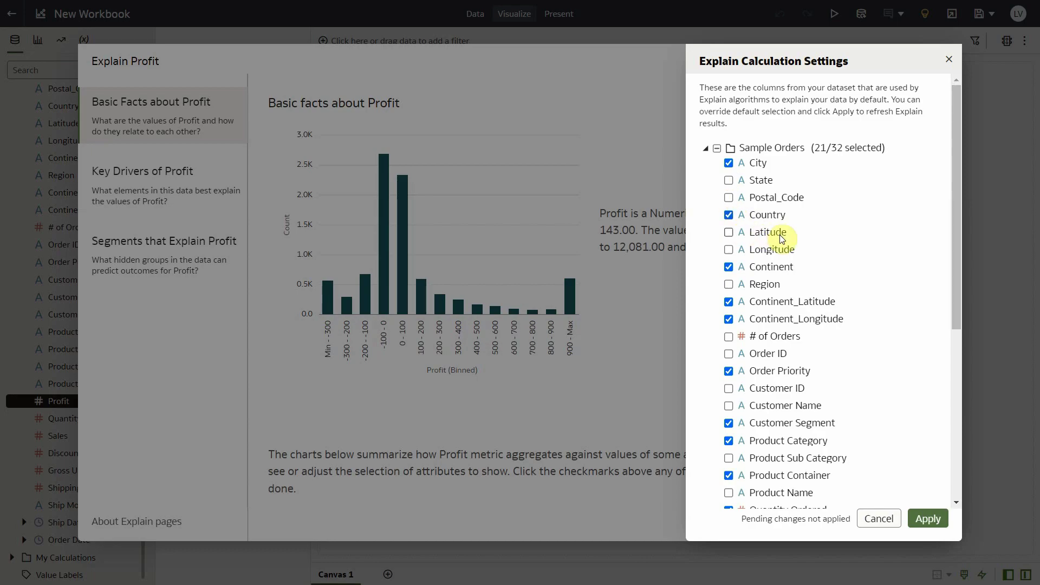
{"action": "left_click", "coordinate": [728, 267]}
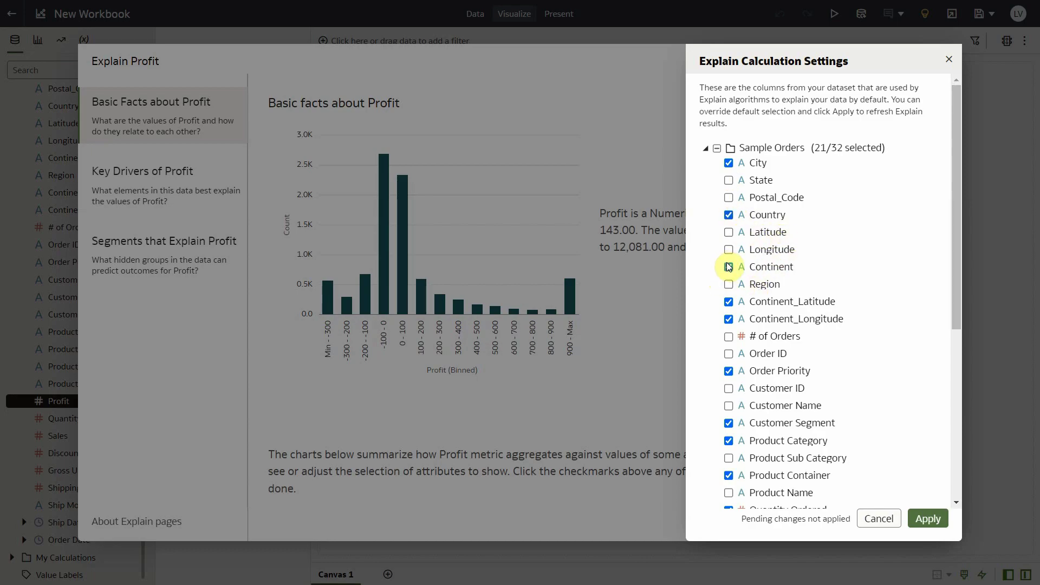
{"action": "left_click", "coordinate": [728, 302]}
{"action": "left_click", "coordinate": [729, 319]}
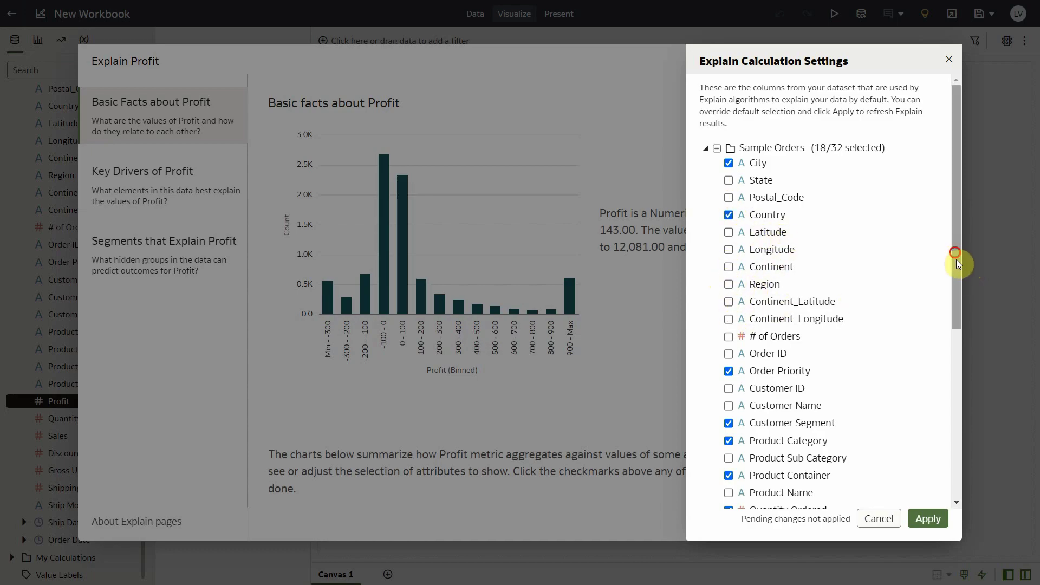
{"action": "left_click_drag", "start_coordinate": [955, 258], "coordinate": [940, 342]}
Include # of Orders, exclude Ship Date levels, and apply the column selection.
{"action": "left_click", "coordinate": [729, 178]}
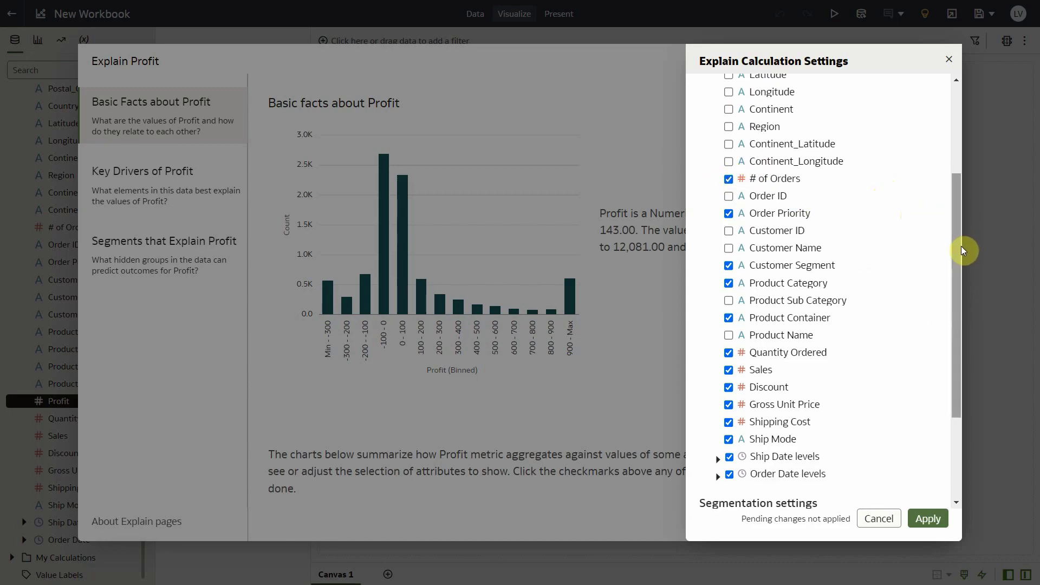
{"action": "left_click_drag", "start_coordinate": [958, 260], "coordinate": [957, 339]}
{"action": "left_click", "coordinate": [729, 347]}
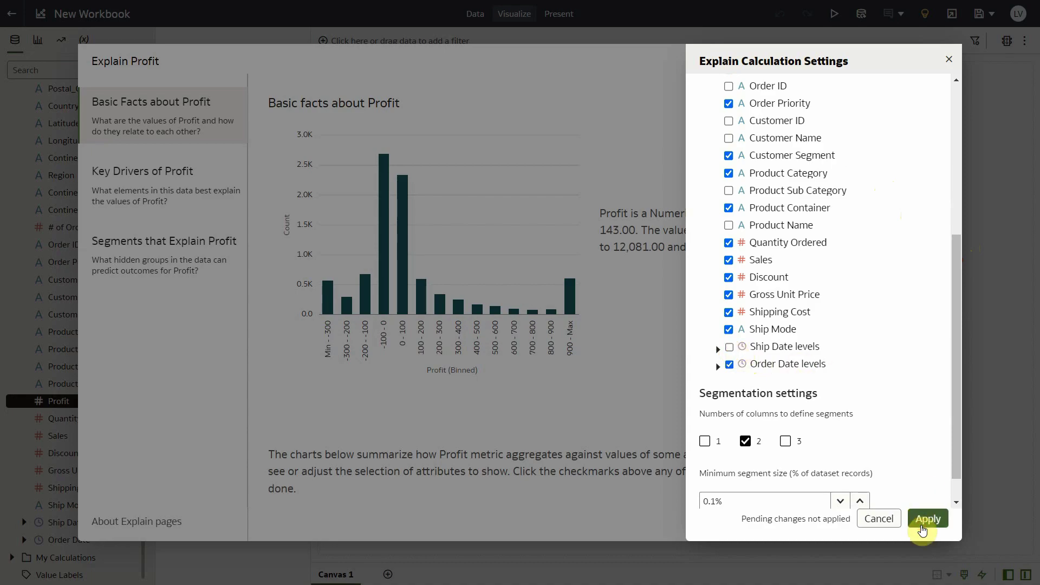
{"action": "left_click", "coordinate": [922, 528]}
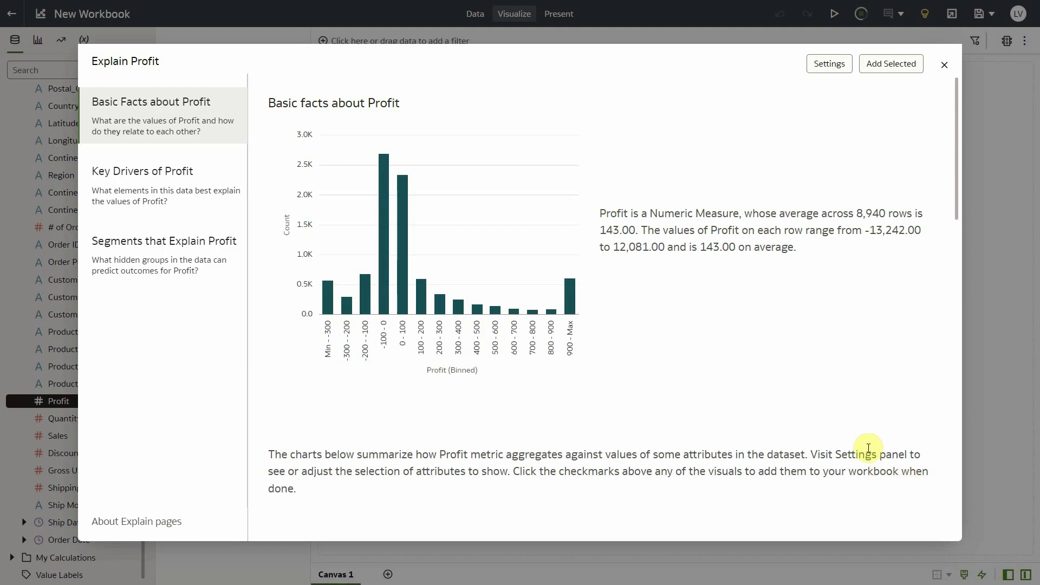
Scroll the refreshed Basic Facts, view Key Drivers, then scroll the Profit segment cards.
{"action": "left_click_drag", "start_coordinate": [957, 137], "coordinate": [955, 441]}
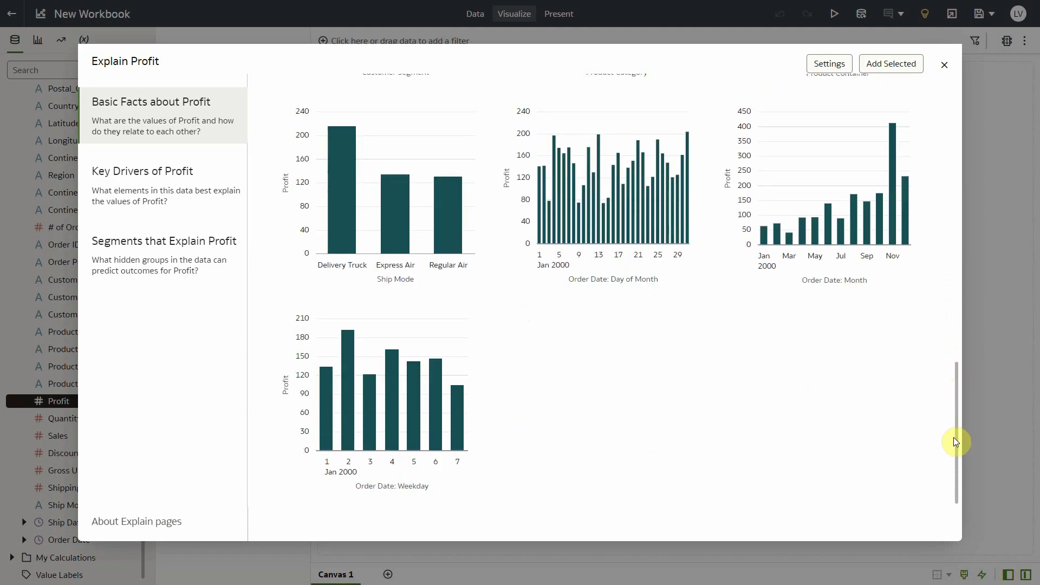
{"action": "left_click", "coordinate": [143, 178]}
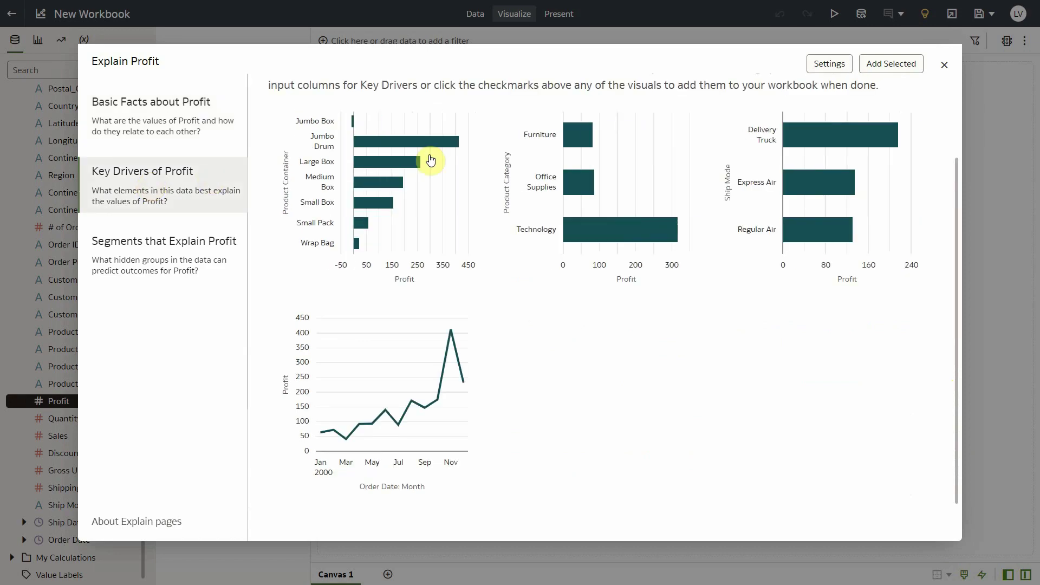
{"action": "scroll", "coordinate": [953, 163], "scroll_direction": "up", "scroll_amount": 3}
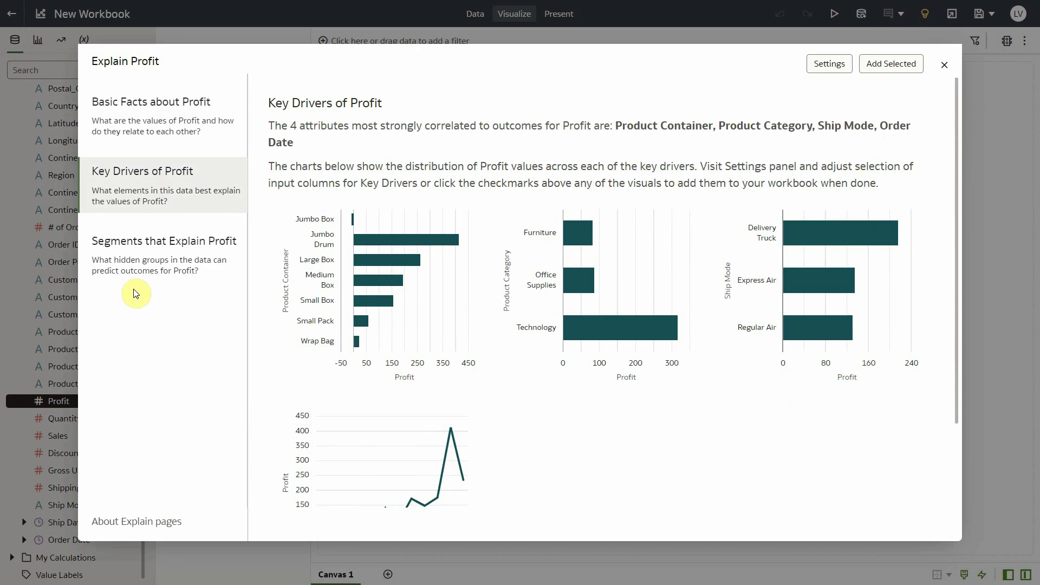
{"action": "left_click", "coordinate": [169, 261]}
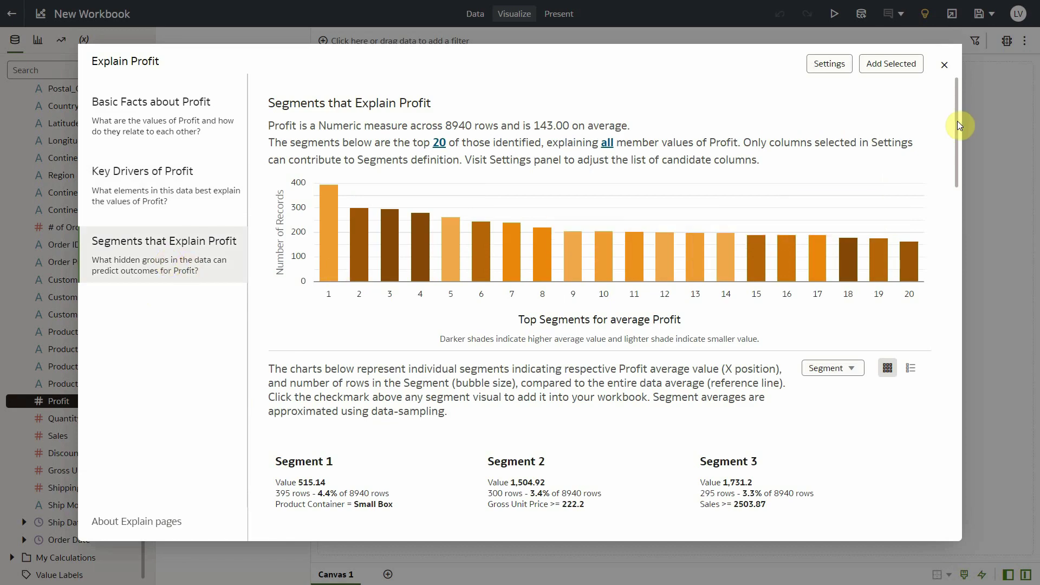
{"action": "left_click_drag", "start_coordinate": [955, 122], "coordinate": [968, 245]}
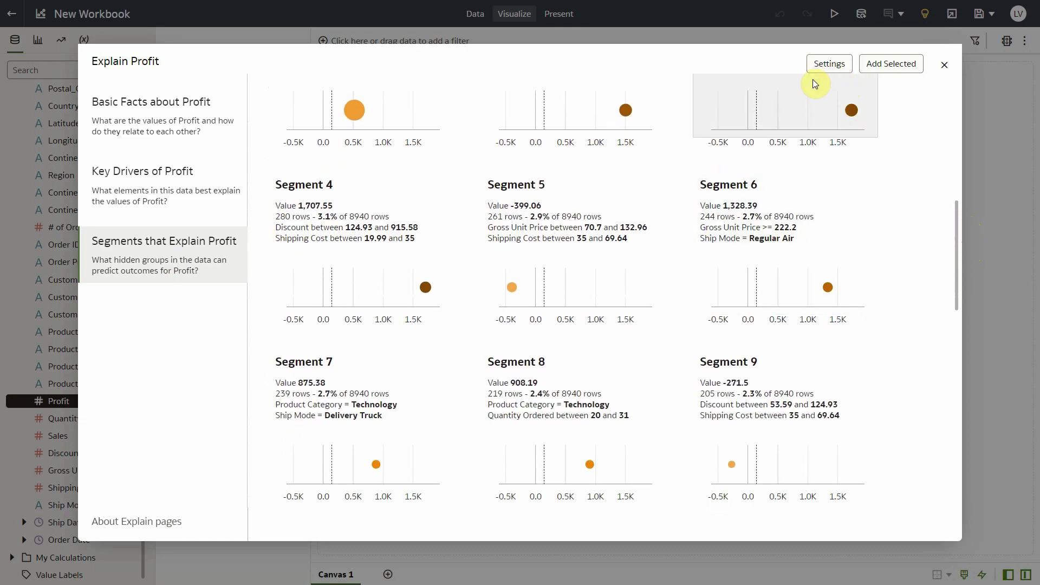
Define segments by 3 columns, include Ship Date levels, exclude Order Date levels, and apply.
{"action": "left_click", "coordinate": [827, 64]}
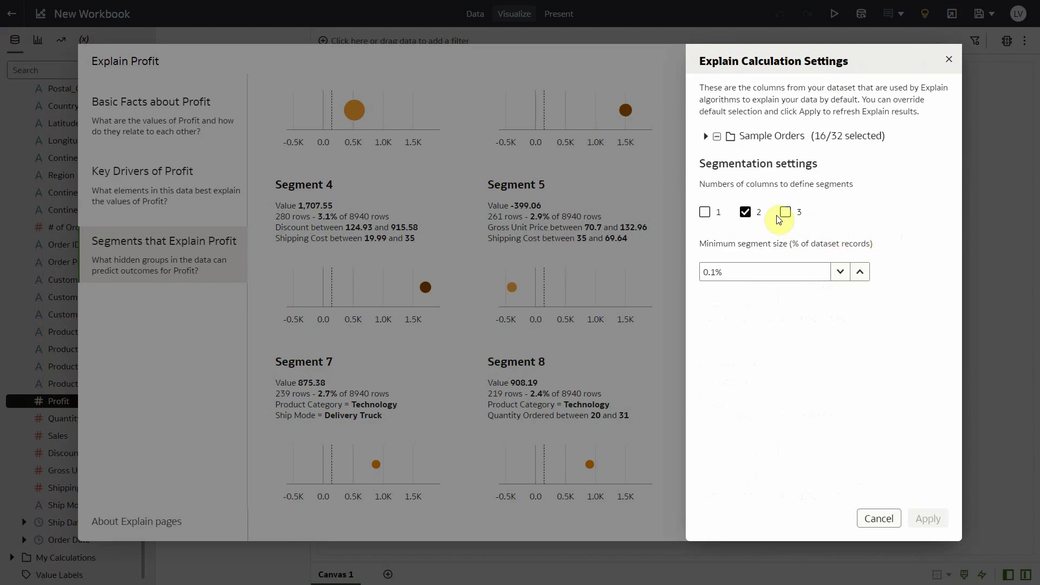
{"action": "left_click", "coordinate": [745, 213]}
{"action": "left_click", "coordinate": [785, 212]}
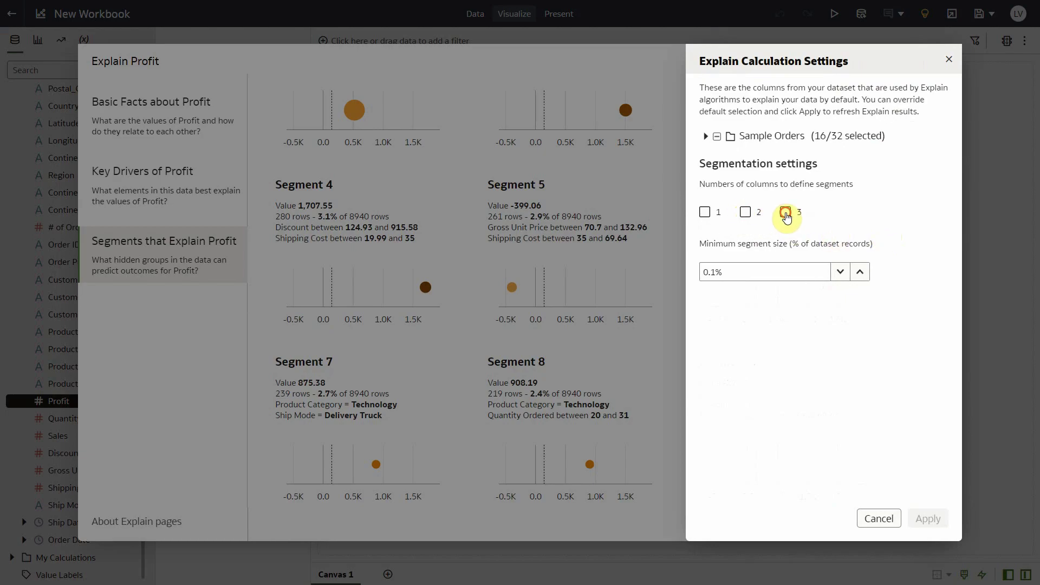
{"action": "left_click", "coordinate": [705, 136]}
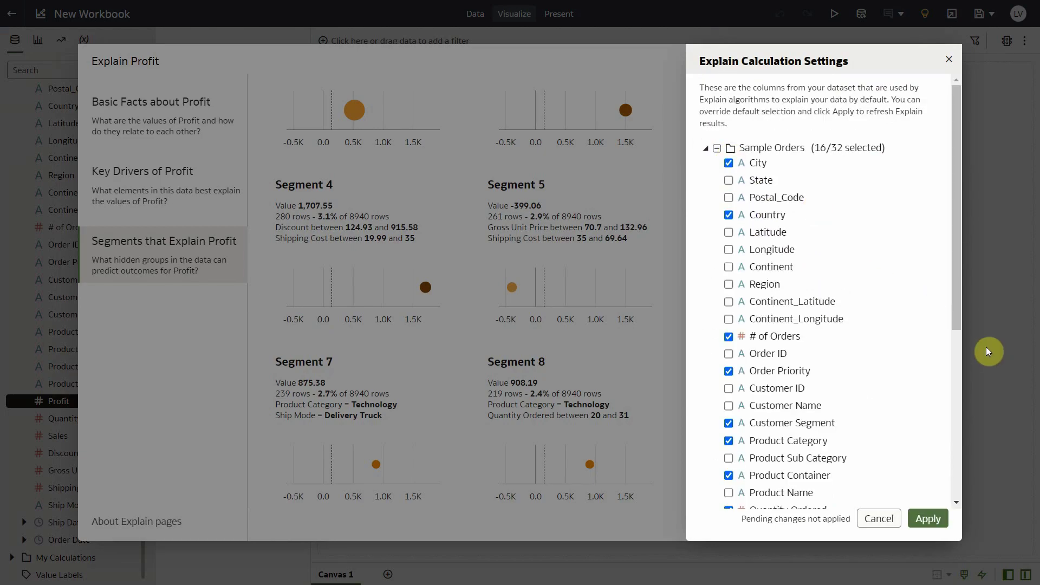
{"action": "scroll", "coordinate": [924, 315], "scroll_direction": "down", "scroll_amount": 1}
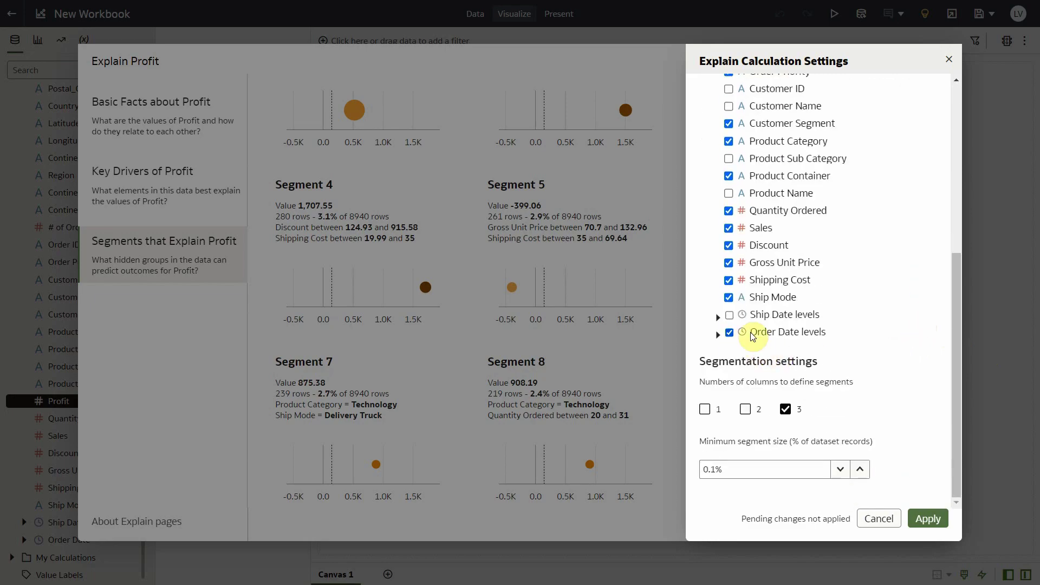
{"action": "left_click", "coordinate": [728, 314]}
{"action": "left_click", "coordinate": [729, 333]}
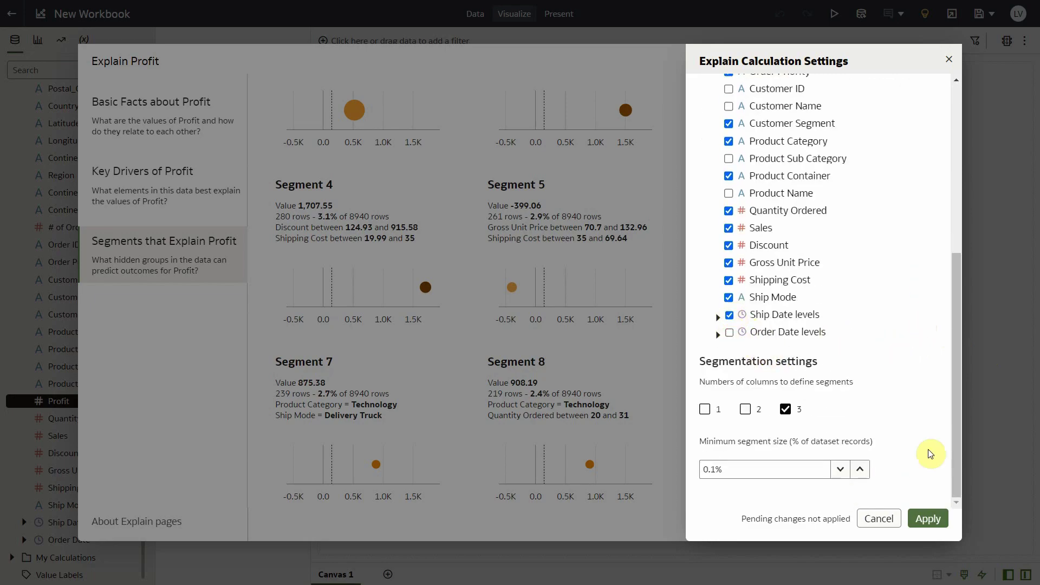
{"action": "left_click", "coordinate": [928, 519]}
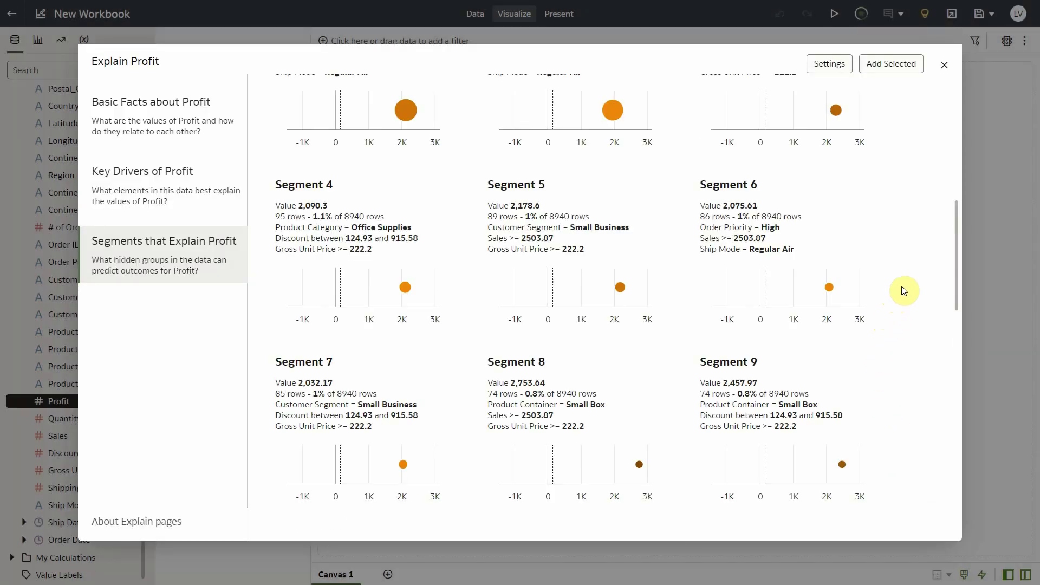
Scroll to Segments 18–20 with their Ship Date: Month conditions.
{"action": "left_click_drag", "start_coordinate": [956, 226], "coordinate": [956, 403]}
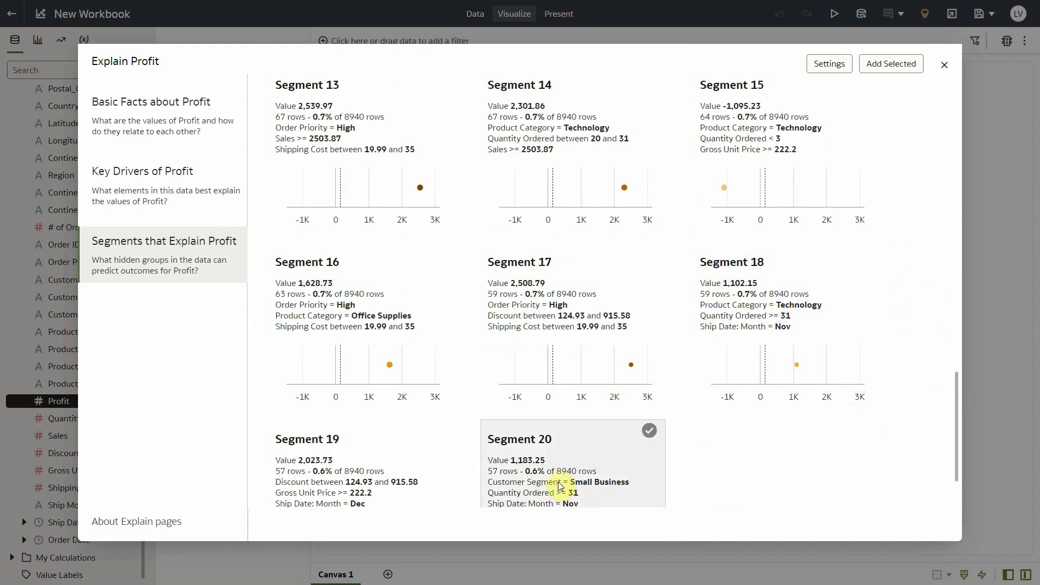
{"action": "scroll", "coordinate": [677, 479], "scroll_direction": "down", "scroll_amount": 1}
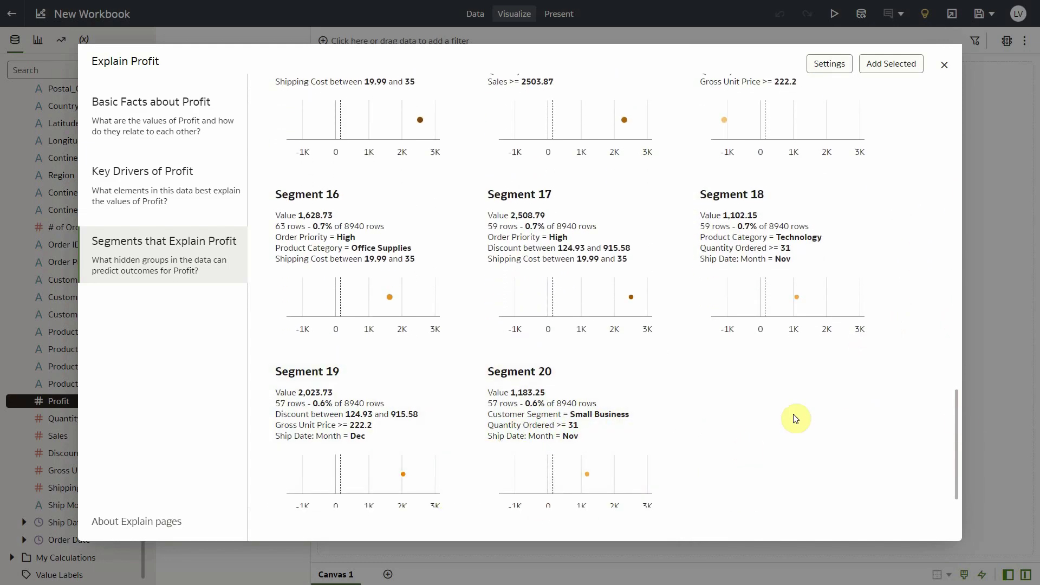